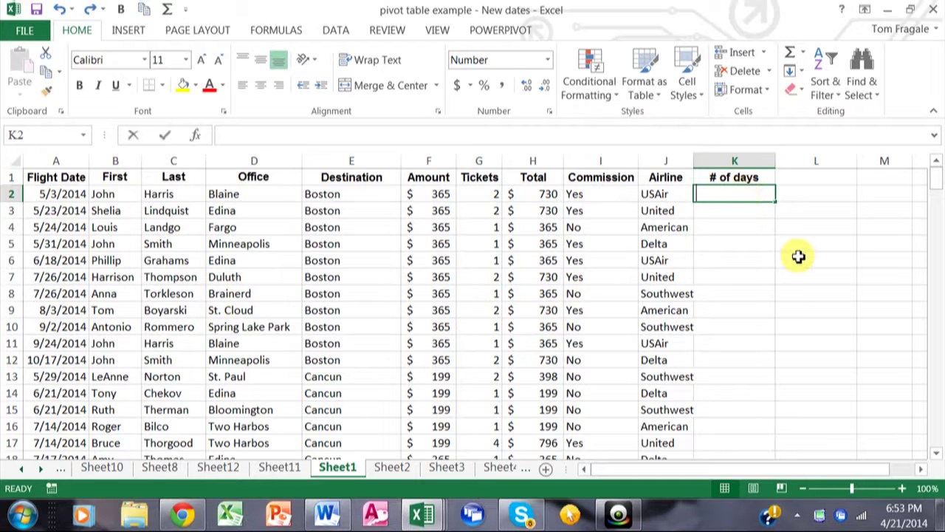
# Start a formula with = in cell K2 under the # of days heading.
pyautogui.write('=')
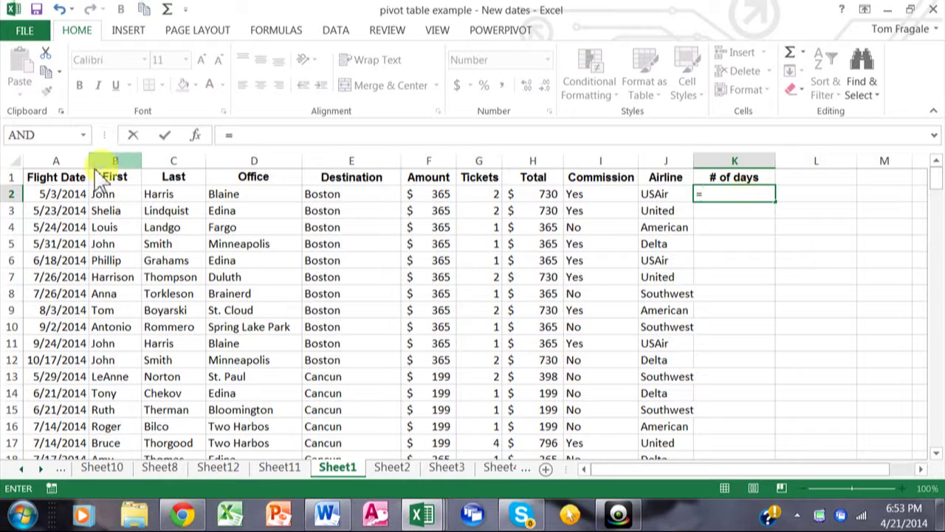
# Complete K2 as =A2-TODAY(), showing 12 days, and reselect K2.
pyautogui.click(67, 193)
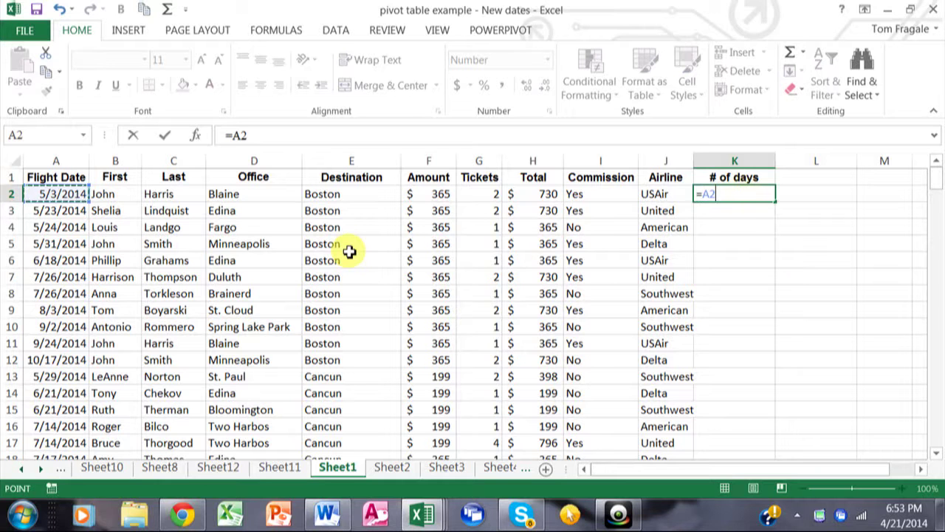
pyautogui.write('-t')
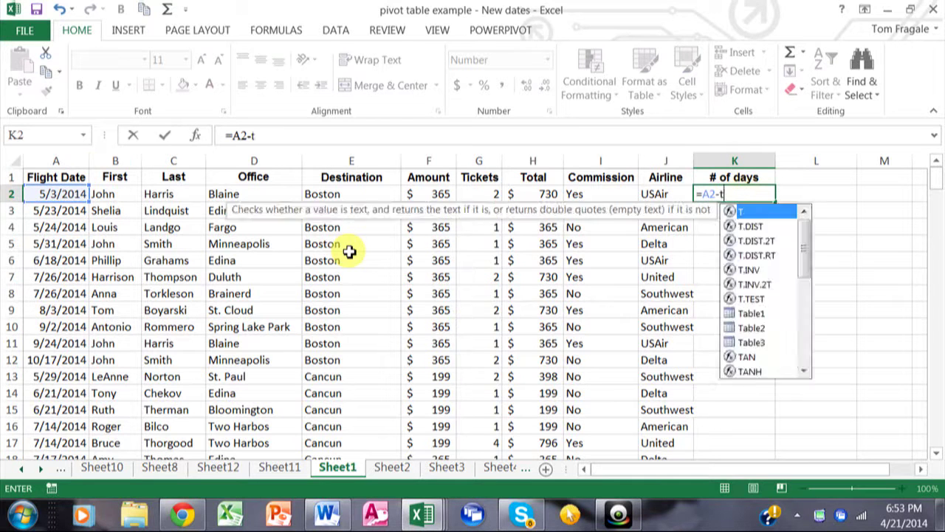
pyautogui.write('oday(')
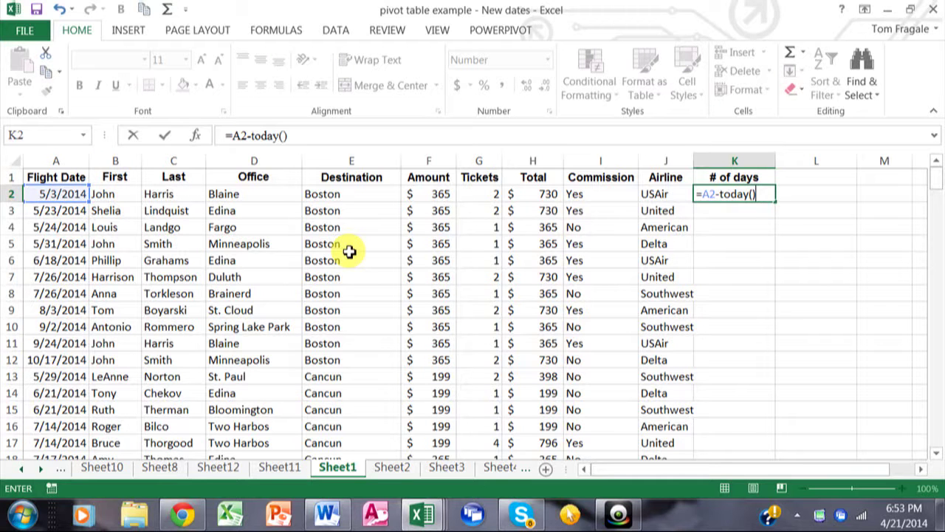
pyautogui.write(')')
pyautogui.press('Return')
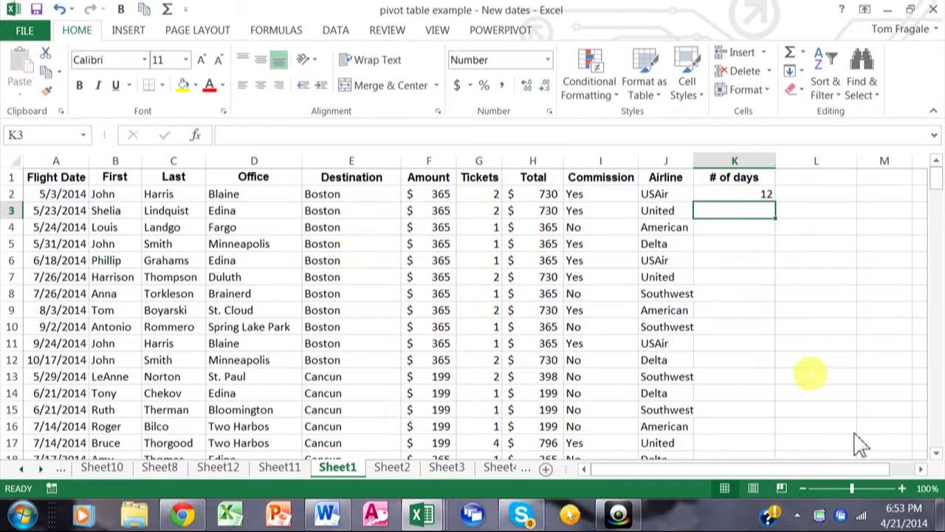
pyautogui.click(738, 192)
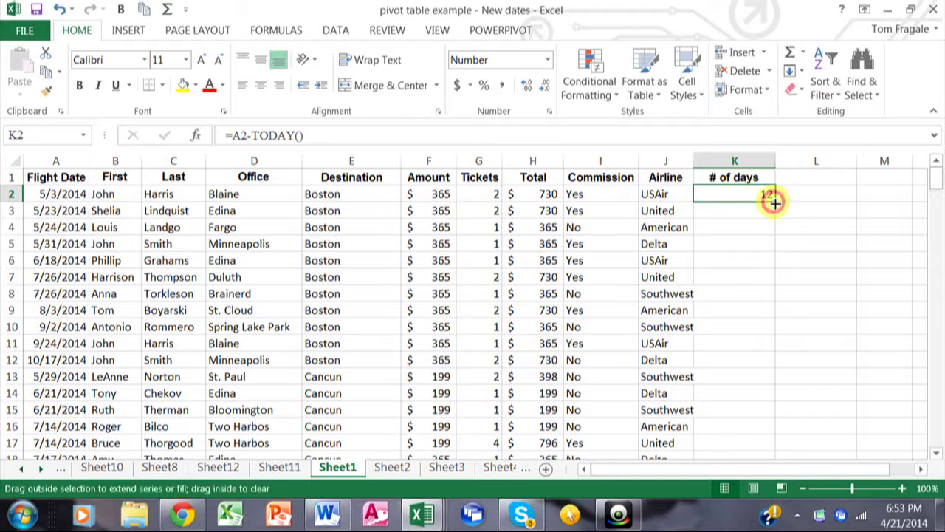
# Fill the =A2-TODAY() formula down column K and select the whole column.
pyautogui.doubleClick(775, 203)
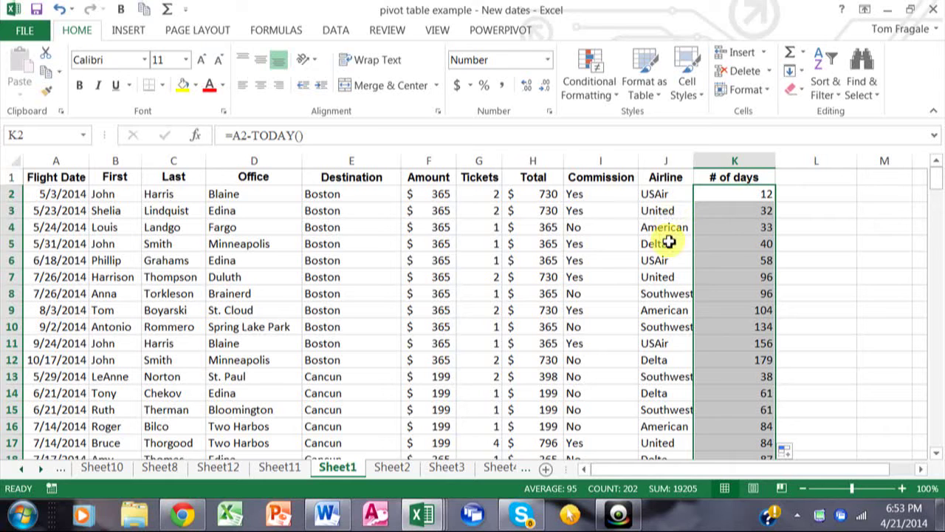
pyautogui.click(728, 160)
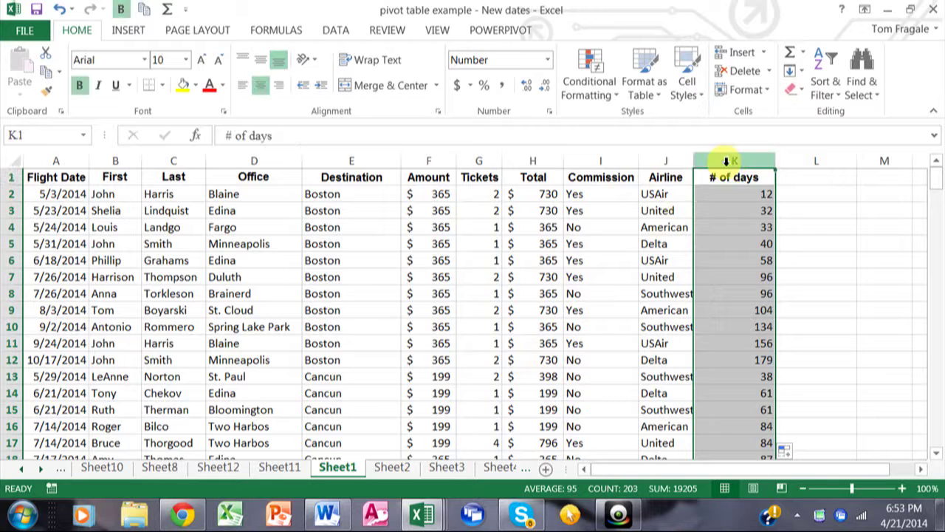
# Add a Between 0 and 30 rule to column K with Light Red Fill with Dark Red Text.
pyautogui.click(602, 102)
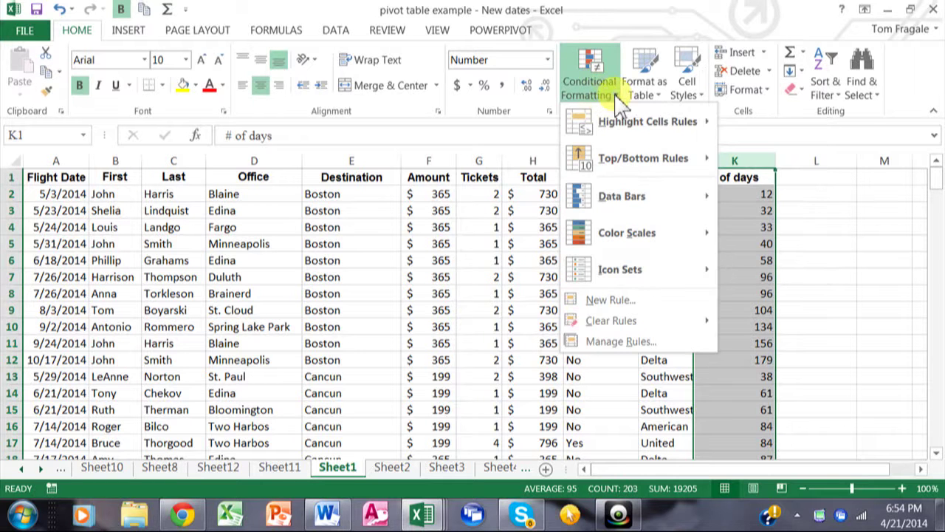
pyautogui.moveTo(626, 122)
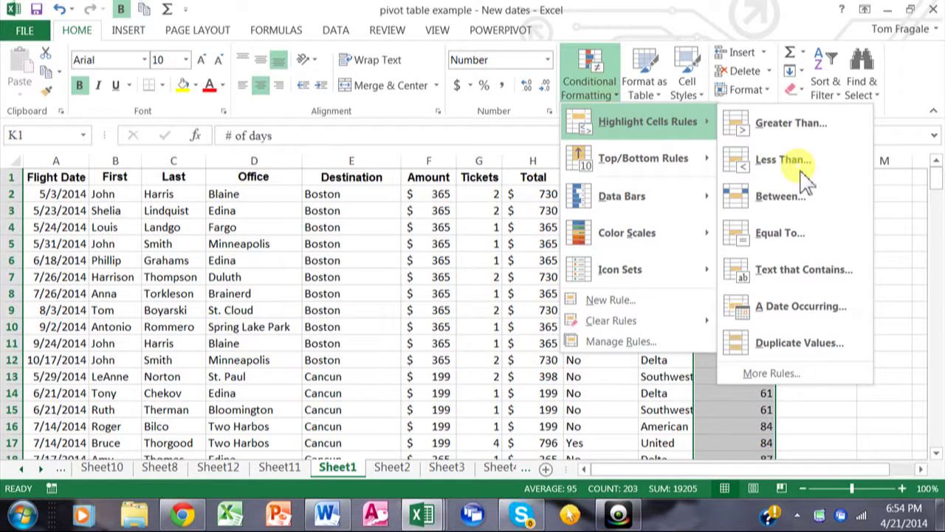
pyautogui.click(796, 199)
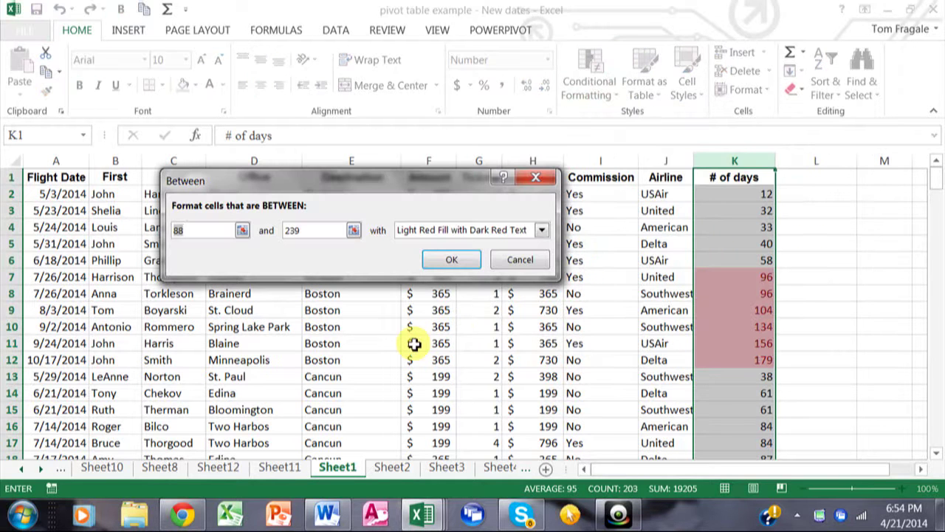
pyautogui.write('0')
pyautogui.press('Tab')
pyautogui.write('30')
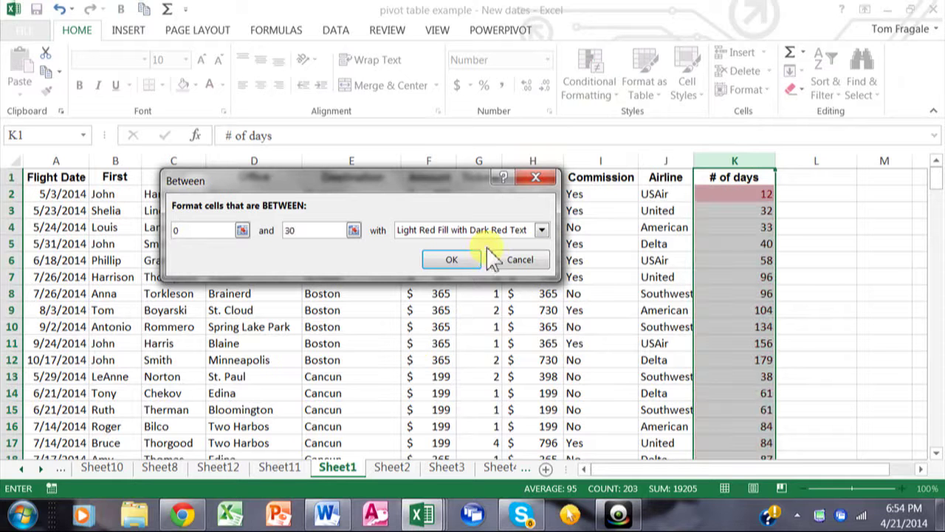
pyautogui.click(543, 230)
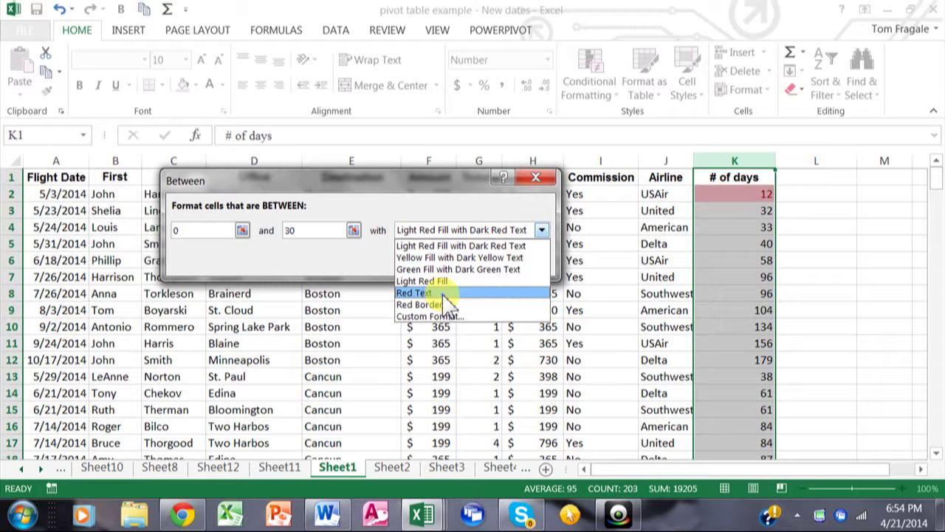
pyautogui.click(447, 247)
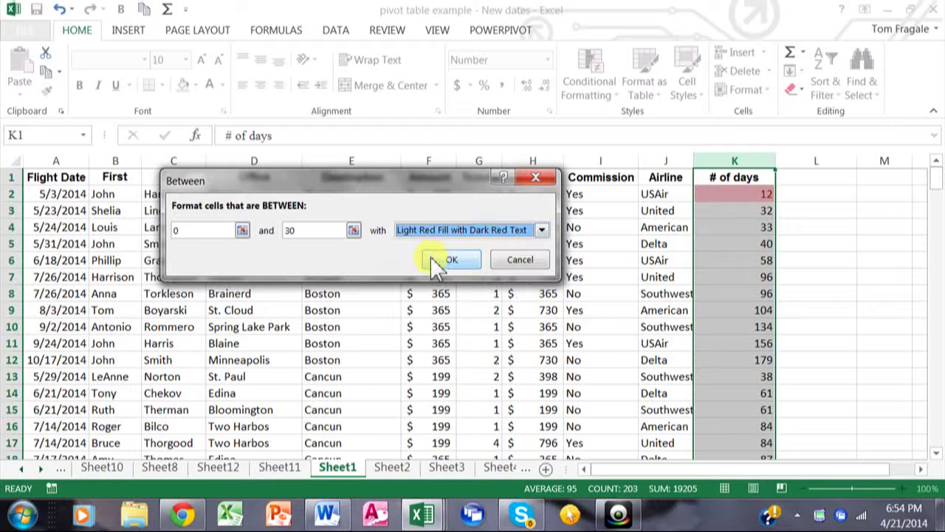
pyautogui.click(435, 261)
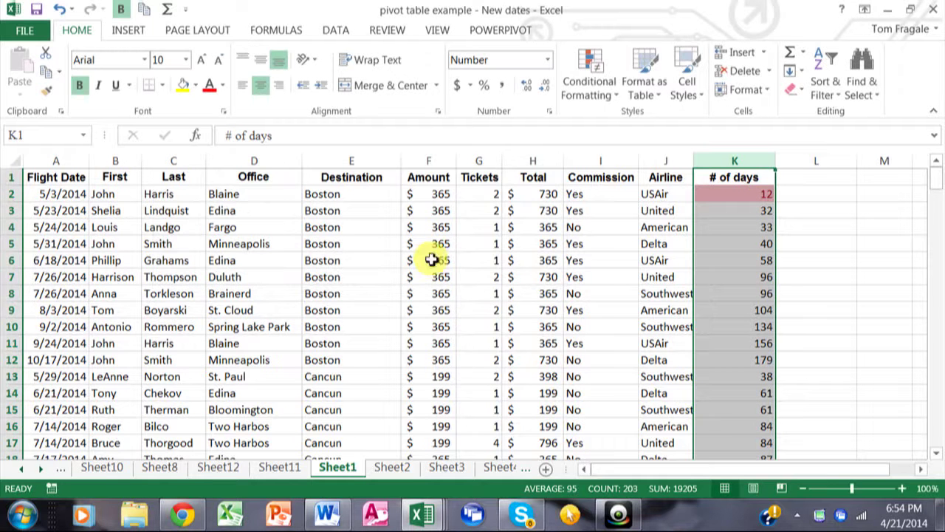
# Reselect column K and bring up the Conditional Formatting menu again.
pyautogui.moveTo(938, 188)
pyautogui.mouseDown()
pyautogui.moveTo(937, 244)
pyautogui.moveTo(937, 183)
pyautogui.mouseUp()
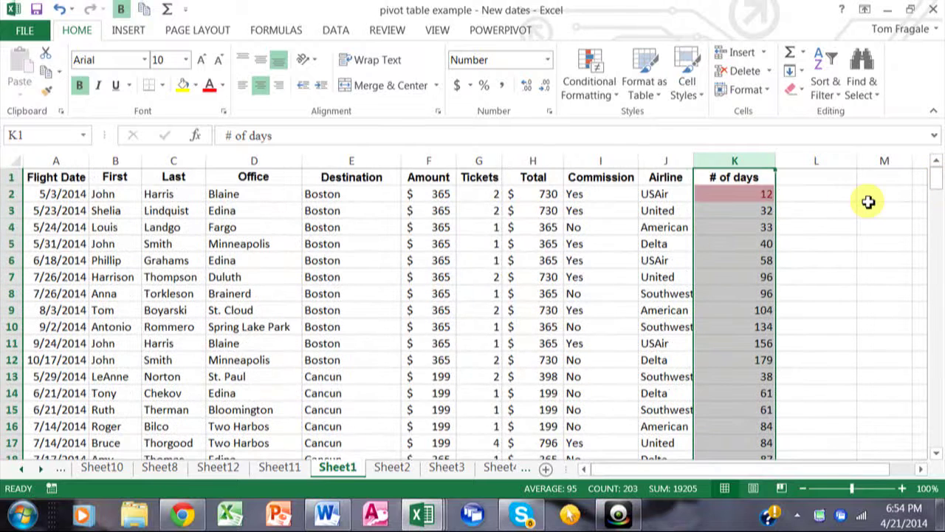
pyautogui.click(723, 162)
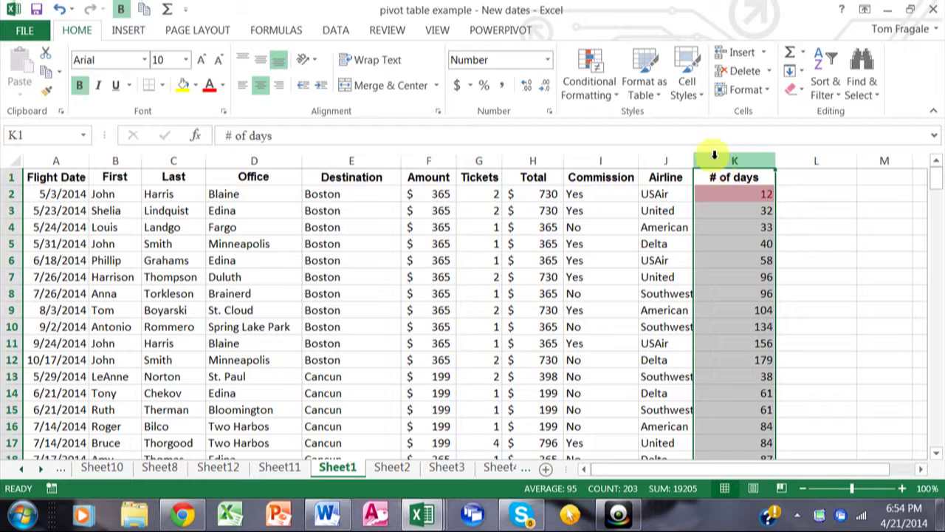
pyautogui.click(597, 104)
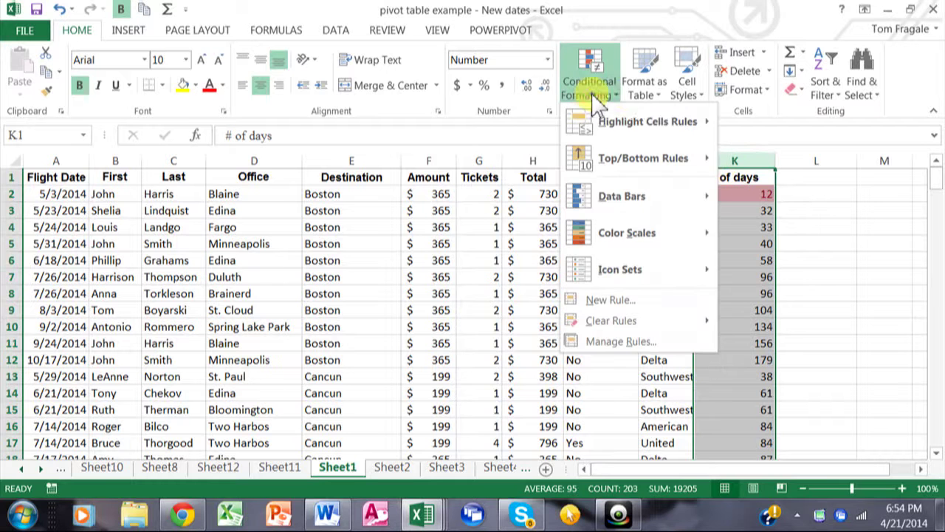
# Add a Between 31 and 60 rule to column K with Yellow Fill with Dark Yellow Text.
pyautogui.moveTo(633, 118)
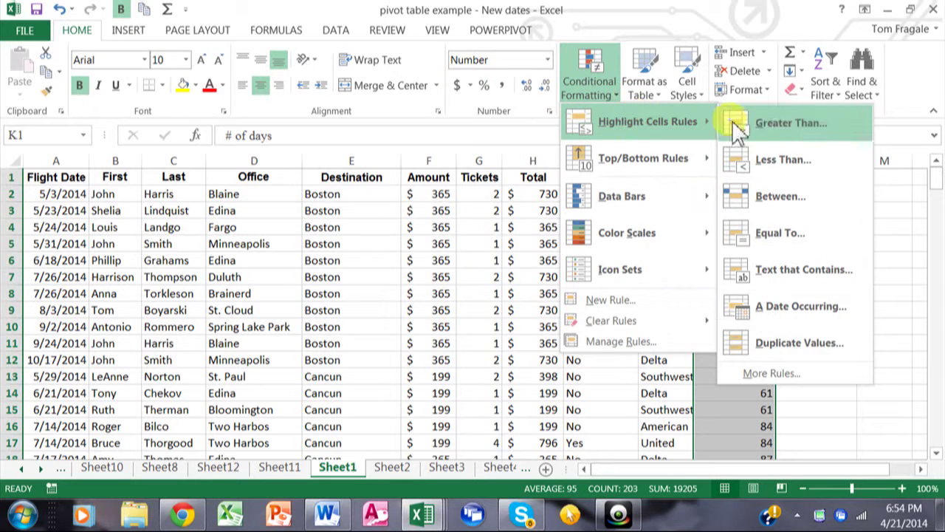
pyautogui.click(767, 198)
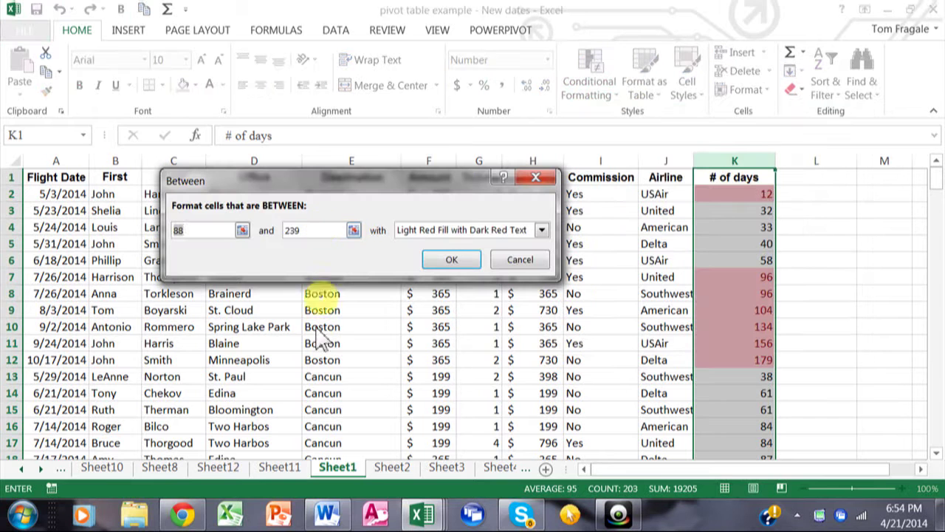
pyautogui.write('31')
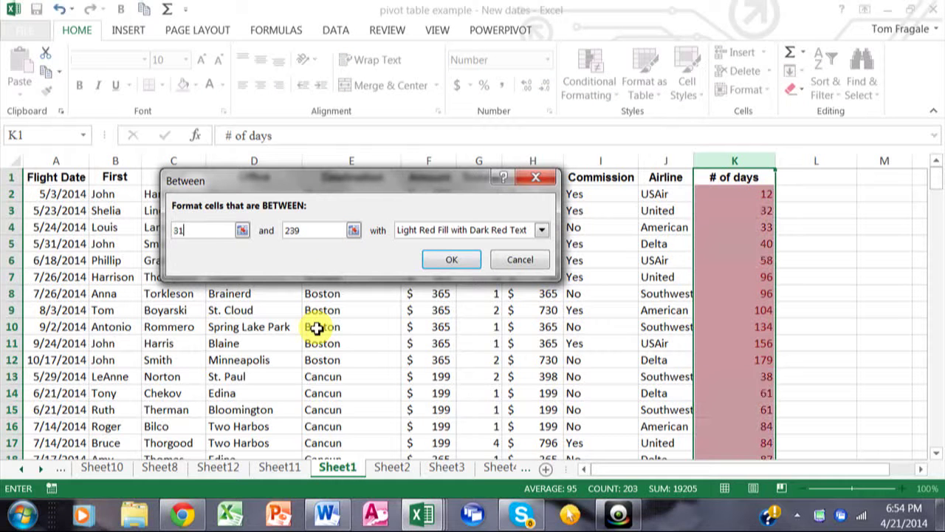
pyautogui.press('Tab')
pyautogui.write('60')
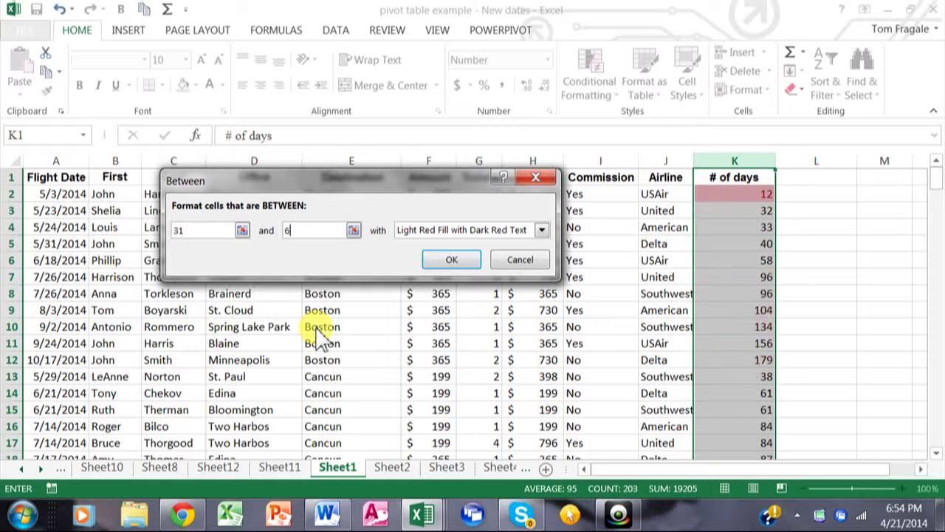
pyautogui.click(541, 229)
pyautogui.click(473, 259)
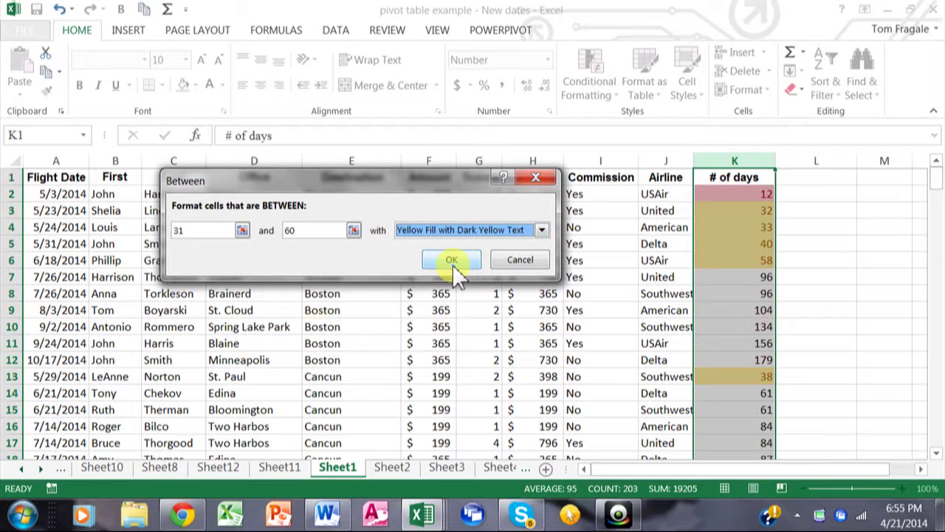
pyautogui.click(452, 263)
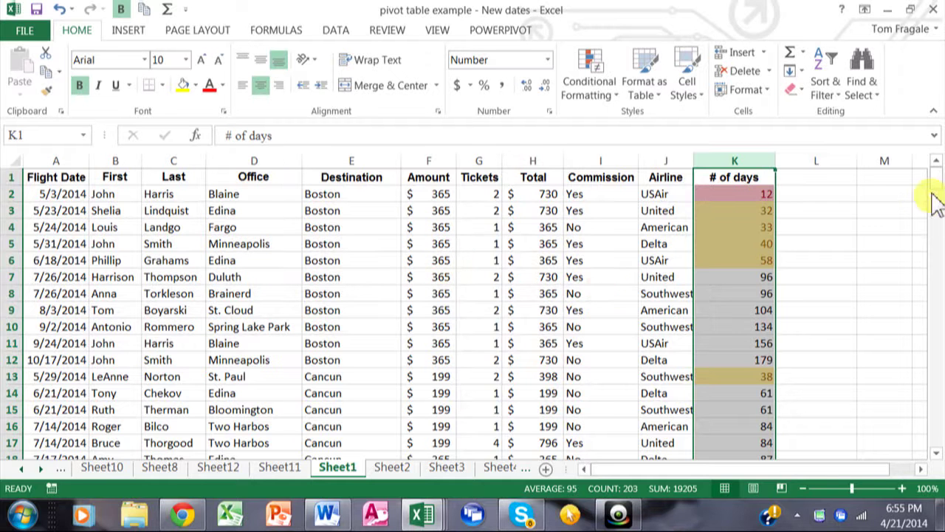
pyautogui.moveTo(936, 192); pyautogui.dragTo(934, 168)
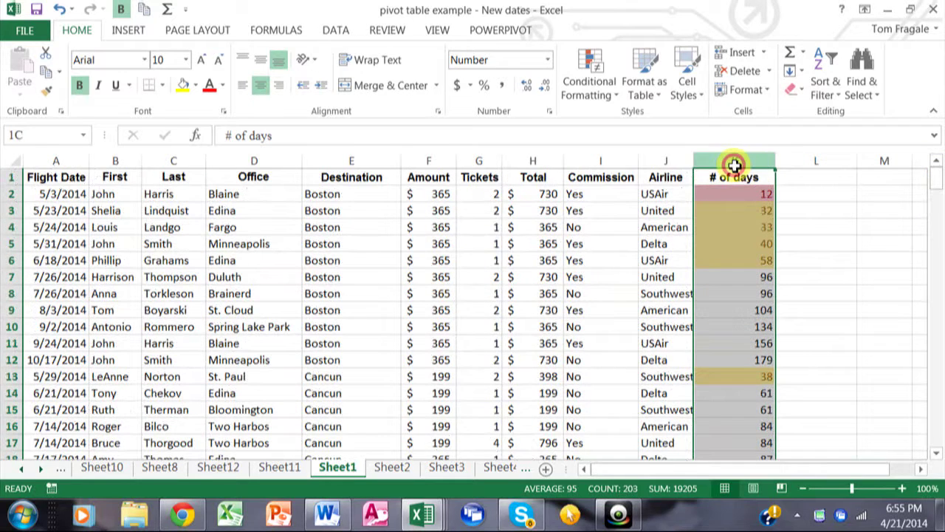
# Add a Between 61 and 90 rule with Green Fill with Dark Green Text, then deselect column K.
pyautogui.click(595, 104)
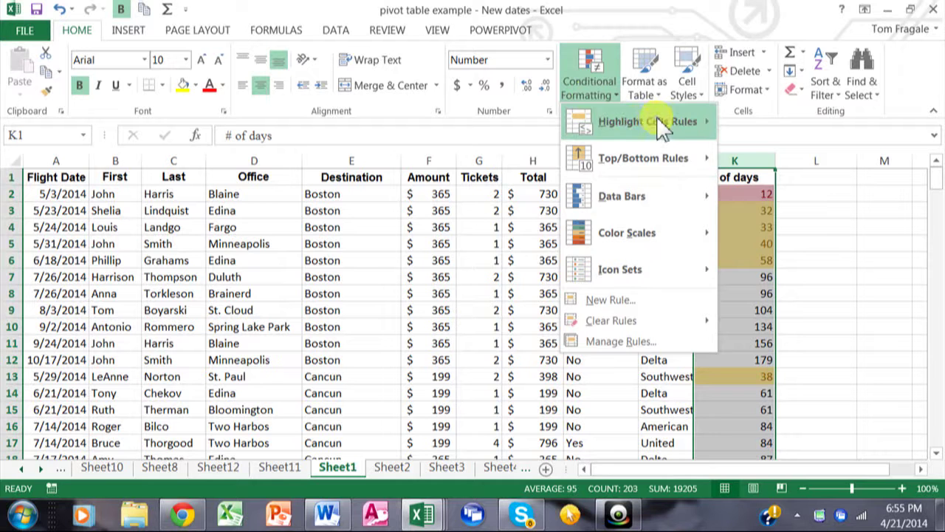
pyautogui.moveTo(684, 130)
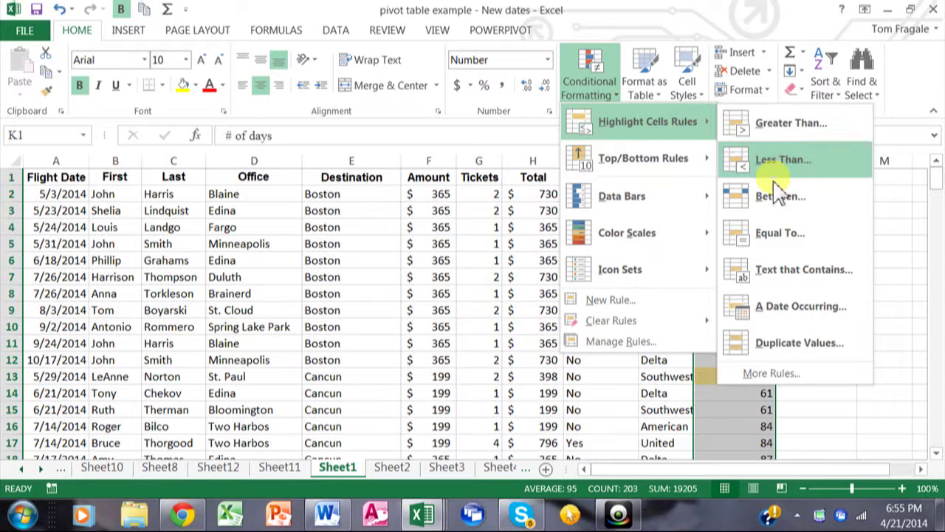
pyautogui.click(772, 197)
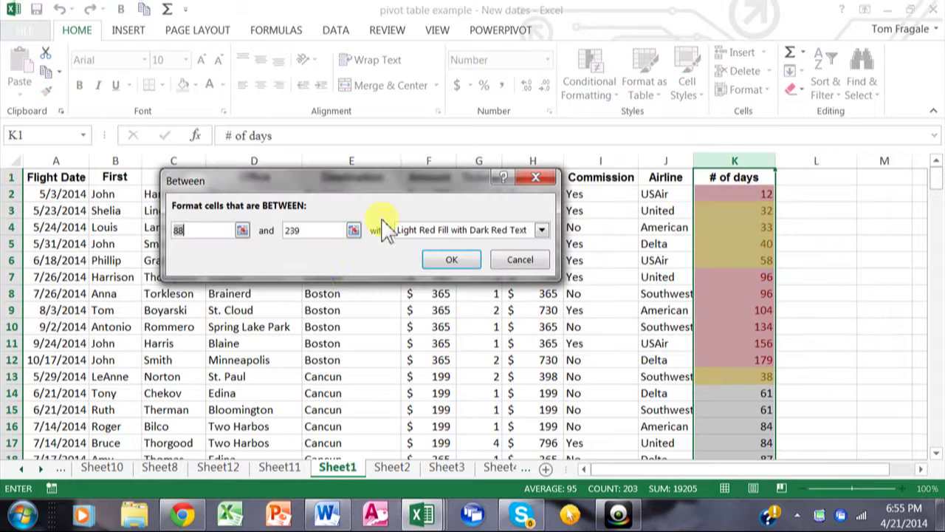
pyautogui.write('61')
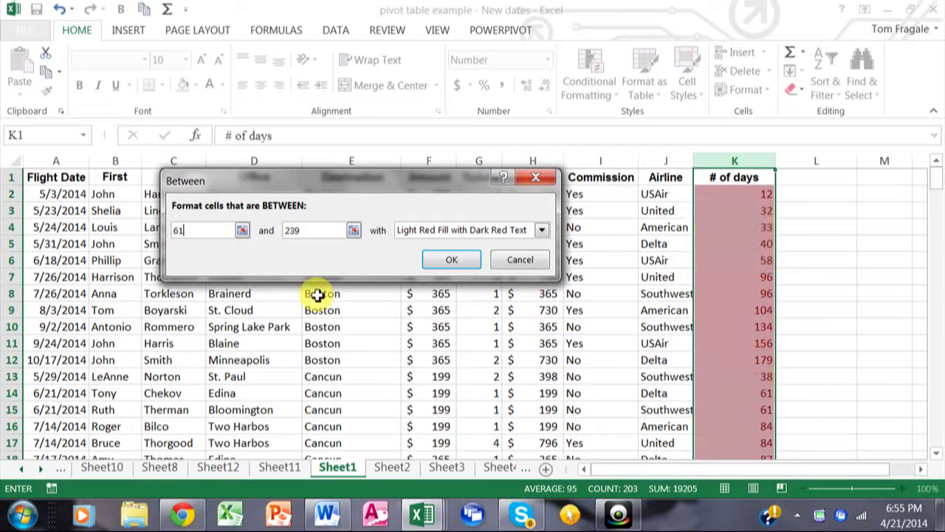
pyautogui.click(330, 234)
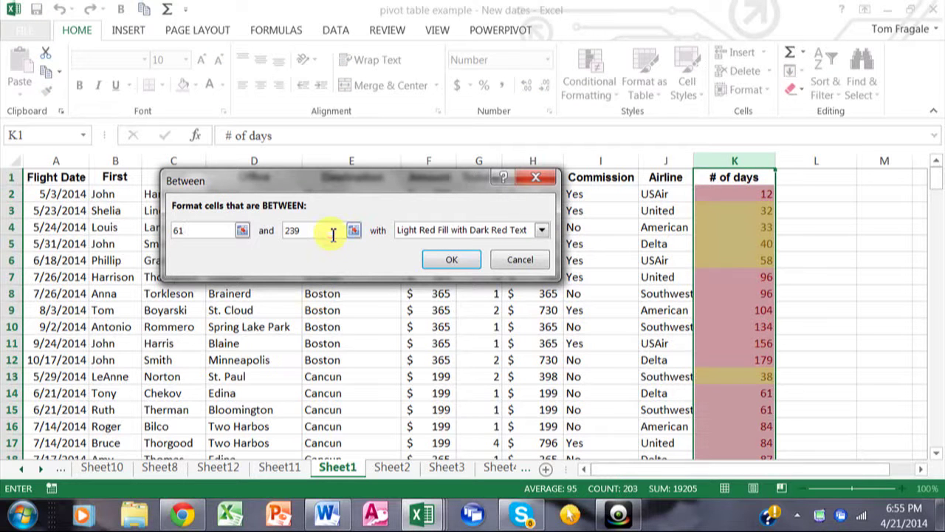
pyautogui.press('BackSpace')
pyautogui.press('BackSpace')
pyautogui.write('90')
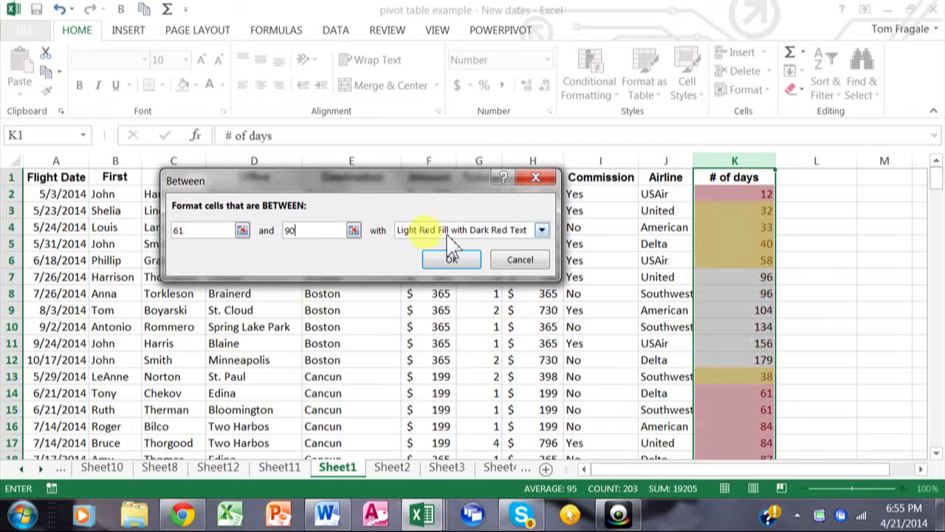
pyautogui.click(542, 230)
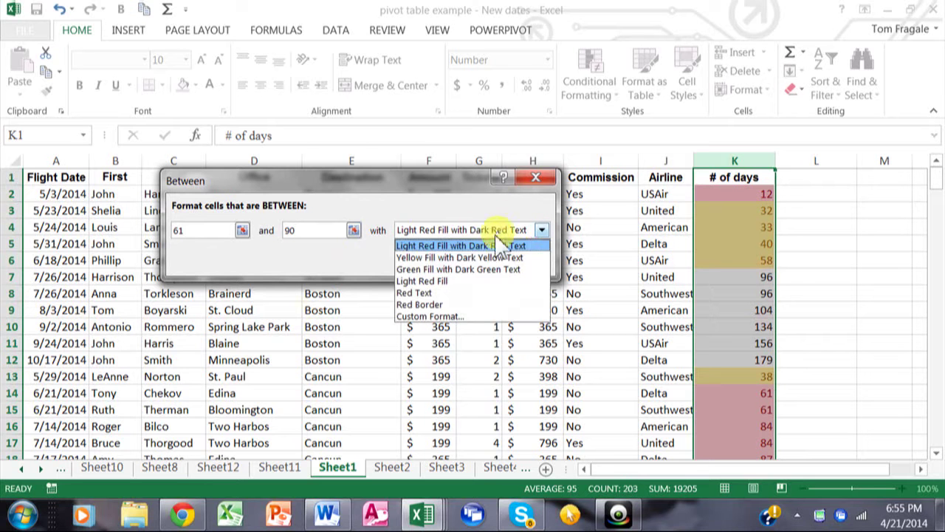
pyautogui.click(453, 272)
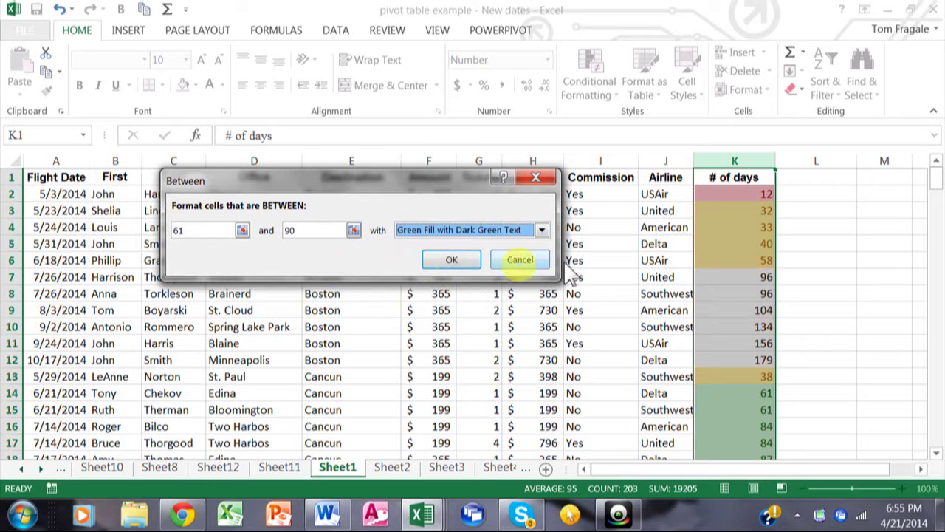
pyautogui.click(452, 260)
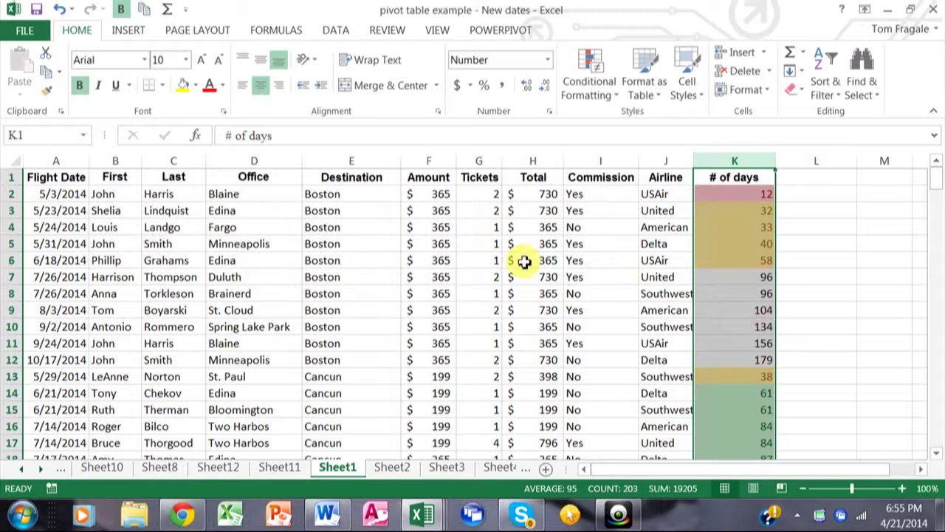
pyautogui.click(845, 209)
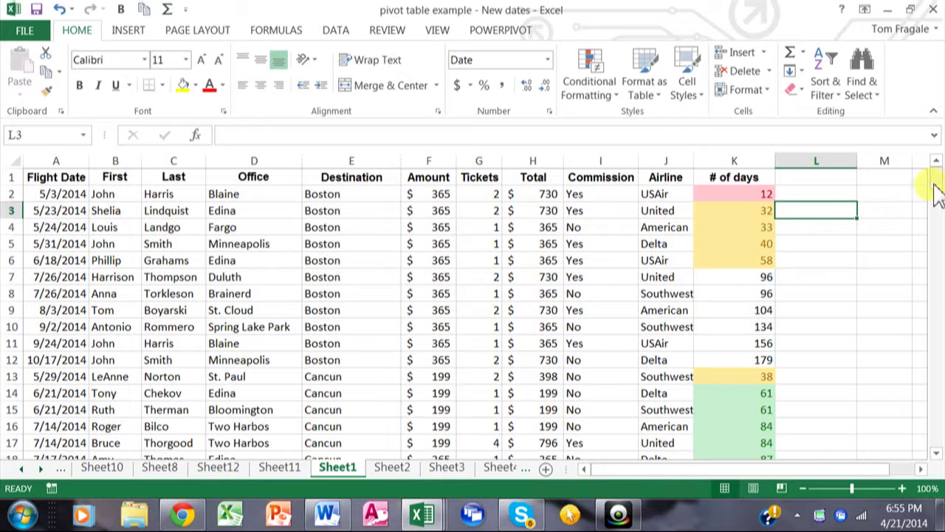
pyautogui.moveTo(937, 183)
pyautogui.mouseDown()
pyautogui.moveTo(938, 201)
pyautogui.moveTo(936, 186)
pyautogui.mouseUp()
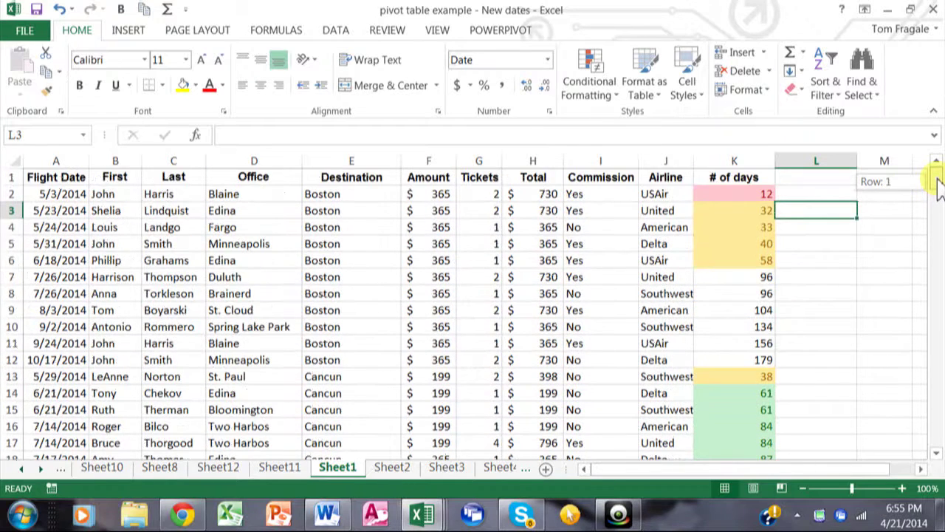
pyautogui.moveTo(938, 182); pyautogui.dragTo(939, 210)
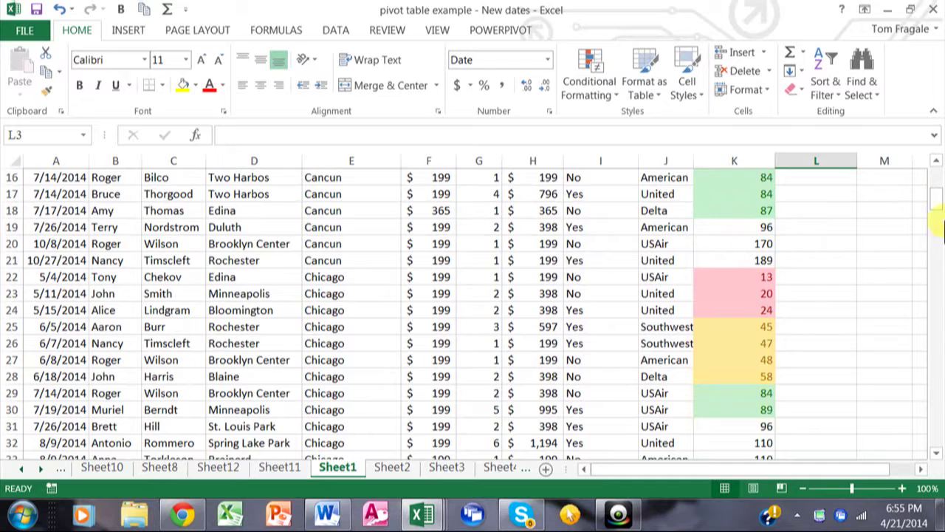
pyautogui.moveTo(938, 209); pyautogui.dragTo(932, 164)
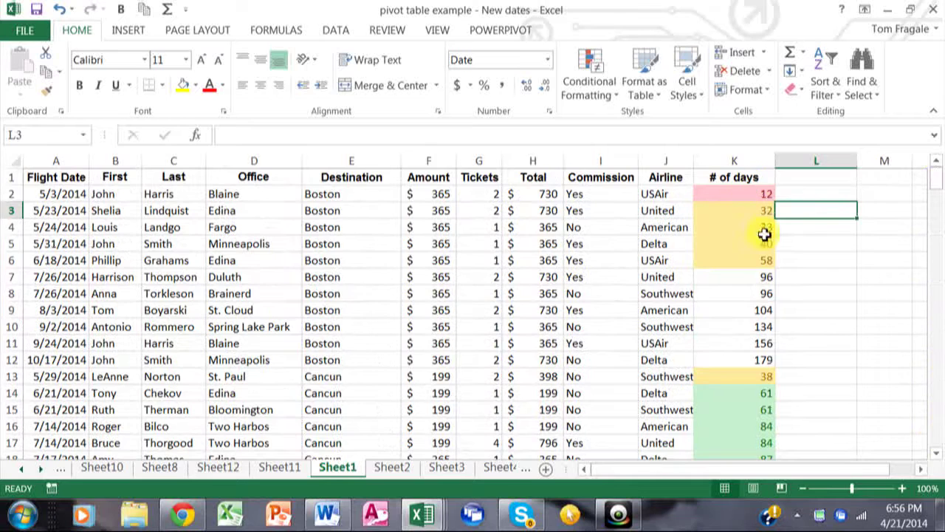
pyautogui.moveTo(934, 183); pyautogui.dragTo(937, 251)
pyautogui.moveTo(938, 251); pyautogui.dragTo(938, 184)
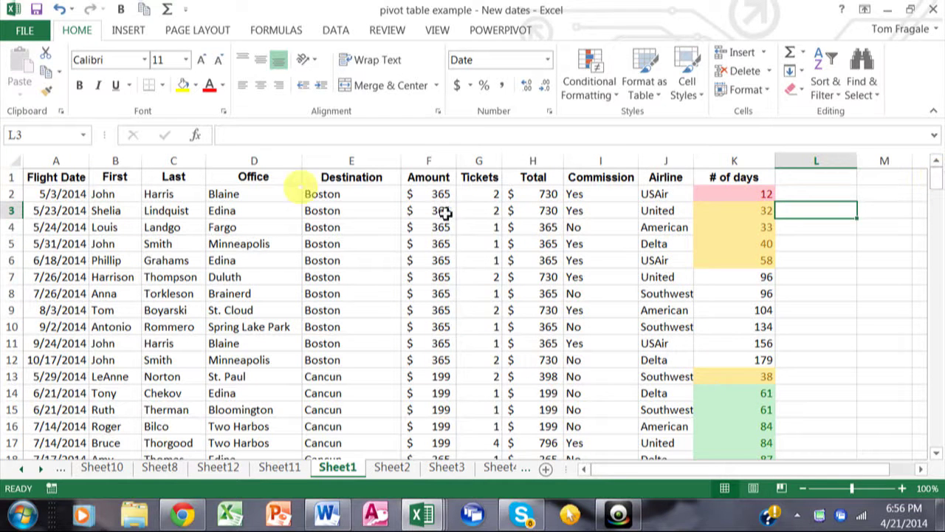
pyautogui.click(744, 192)
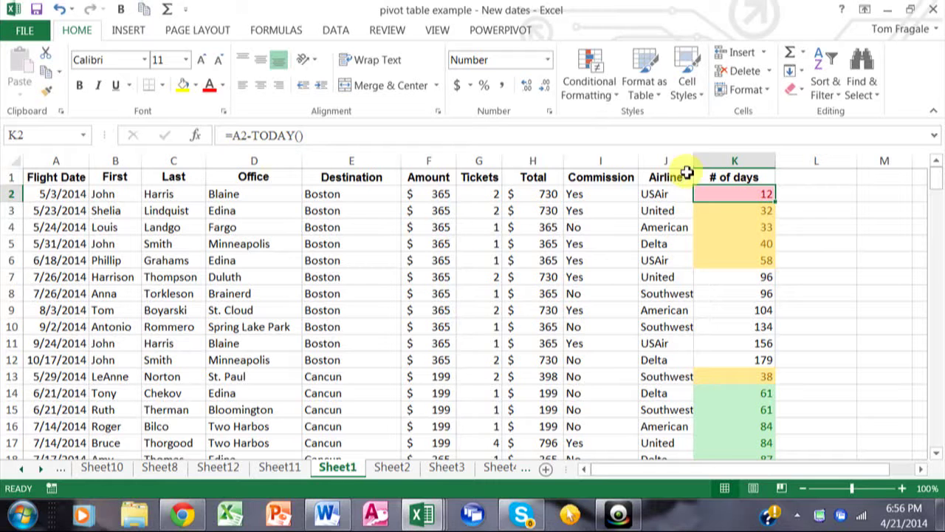
pyautogui.moveTo(934, 191); pyautogui.dragTo(932, 163)
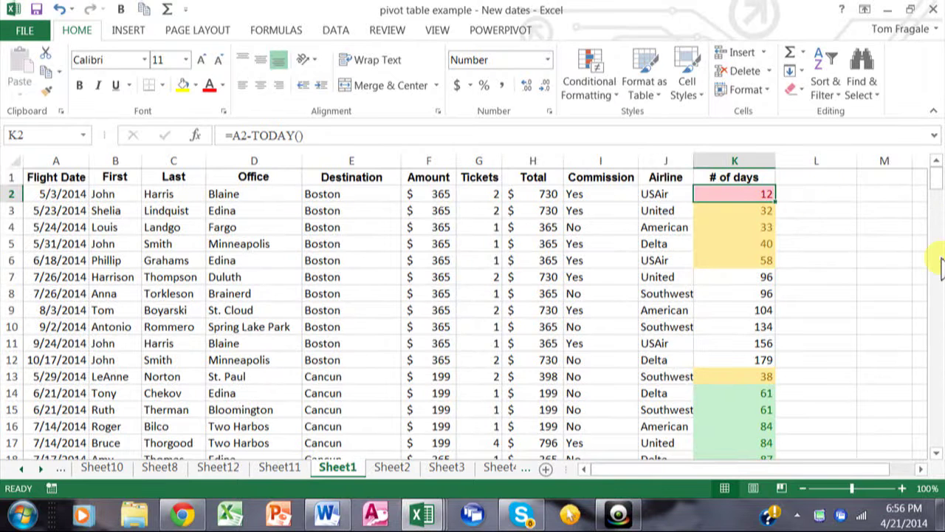